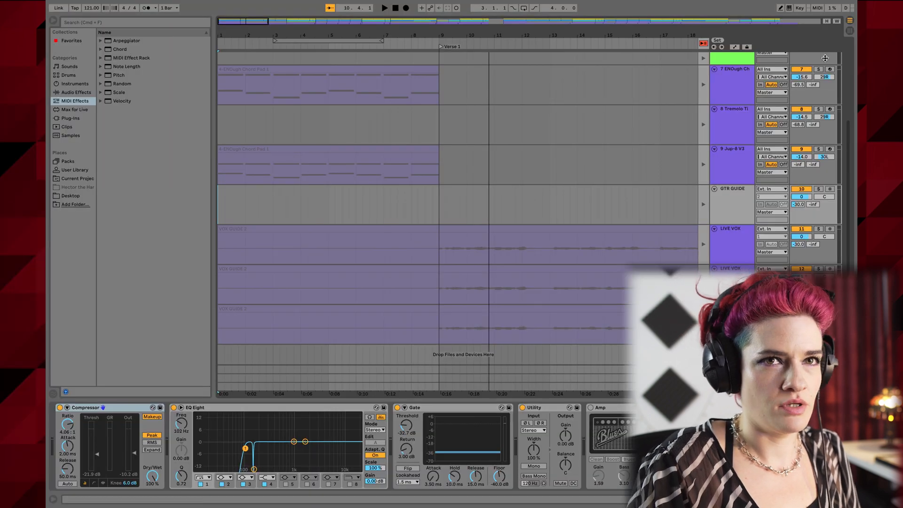
- Switch back and forth between the Session View and the Arrangement View to compare them, ending in the Arrangement View
key("Tab")
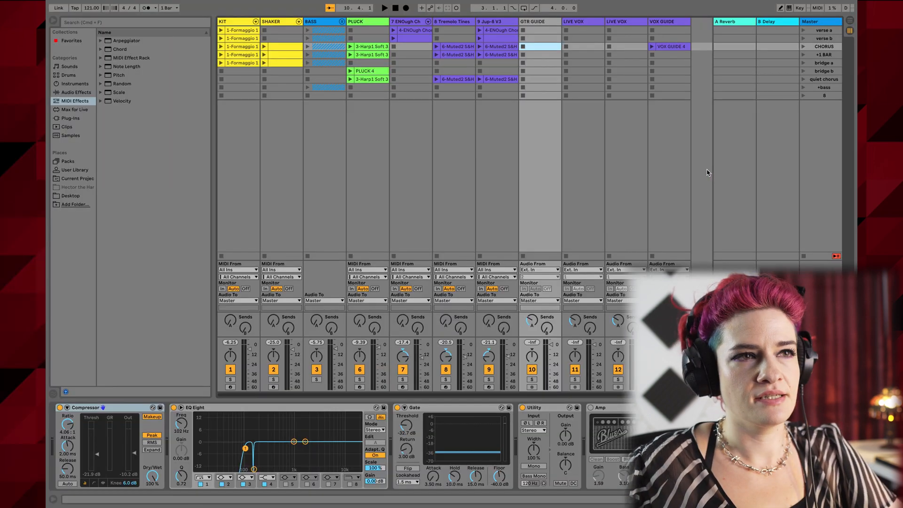
key("Tab")
key("Tab")
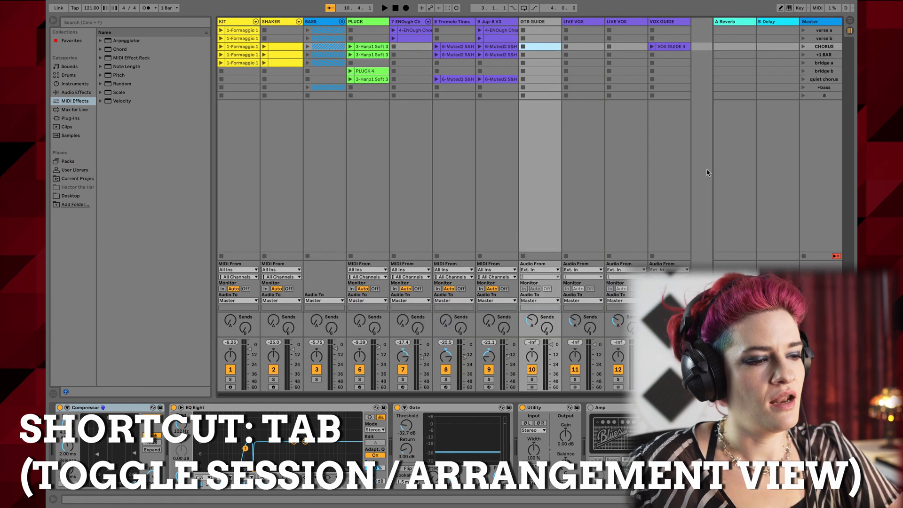
key("Tab")
key("Tab")
key("Tab")
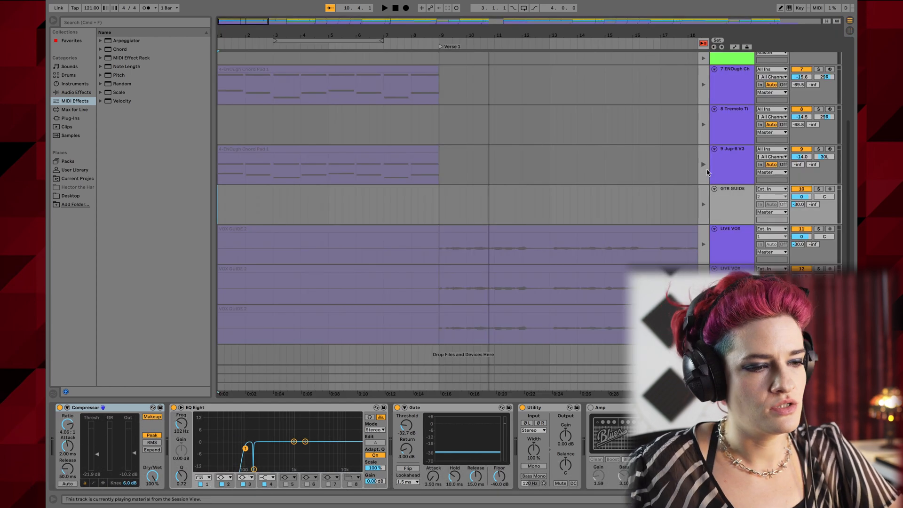
key("Tab")
key("Tab")
key("Tab")
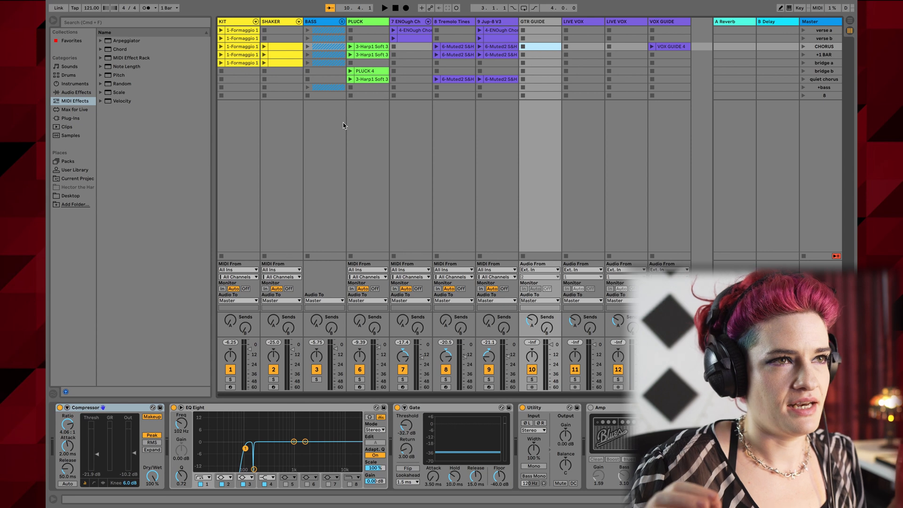
key("Tab")
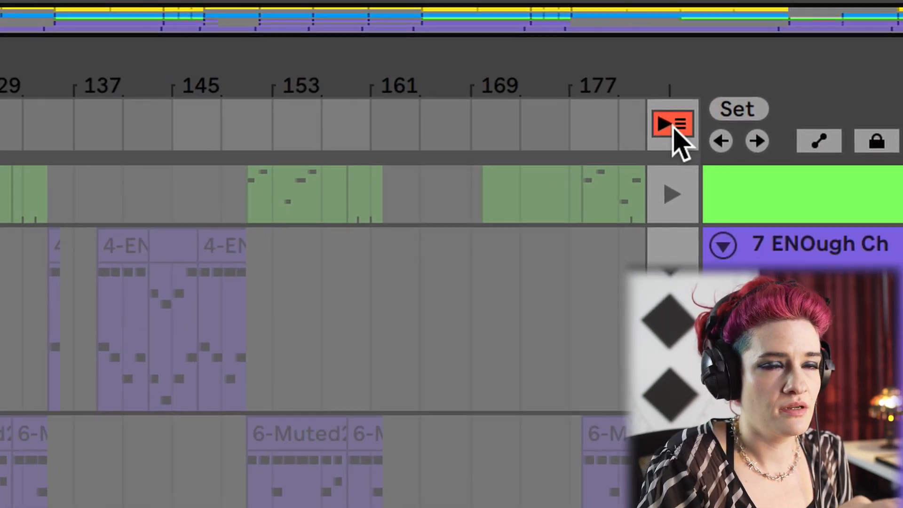
- Return all tracks to Arrangement playback, and stop all clips from the Session View
left_click(676, 114)
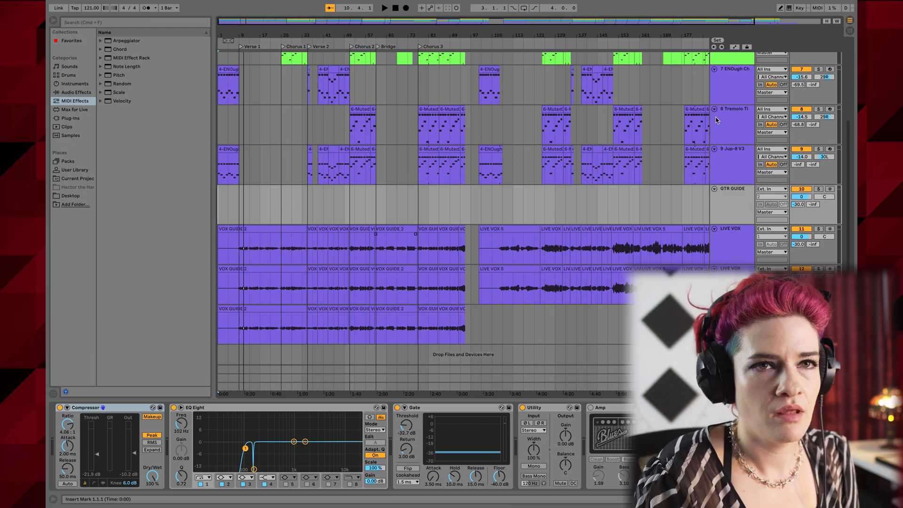
left_click(851, 32)
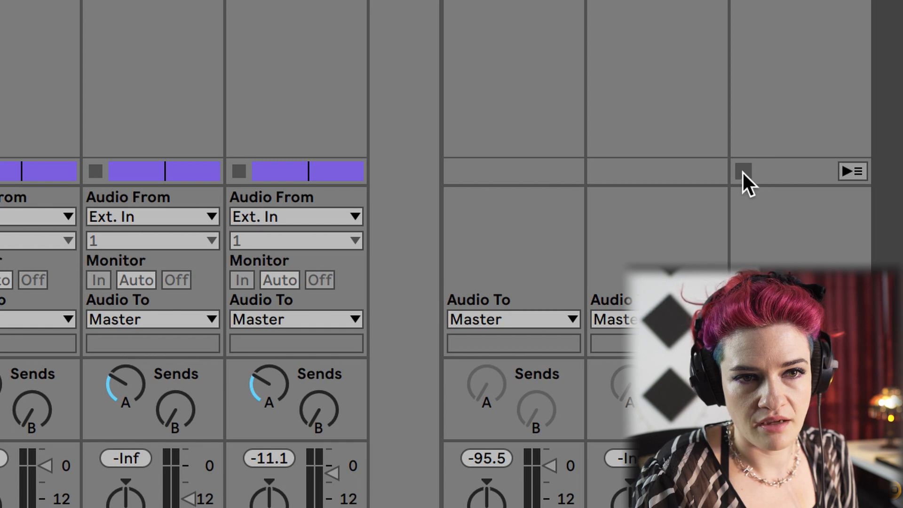
left_click(746, 171)
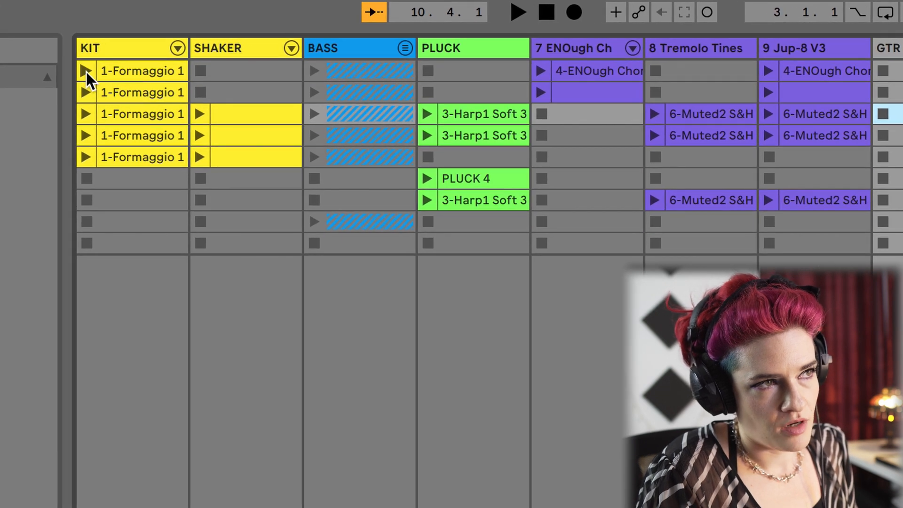
- Play the KIT clip from verse a with the Clip View shown, add the +1 BAR PLUCK clip and CHORUS Jup-8 V3 clip, and stop playback
left_click(86, 70)
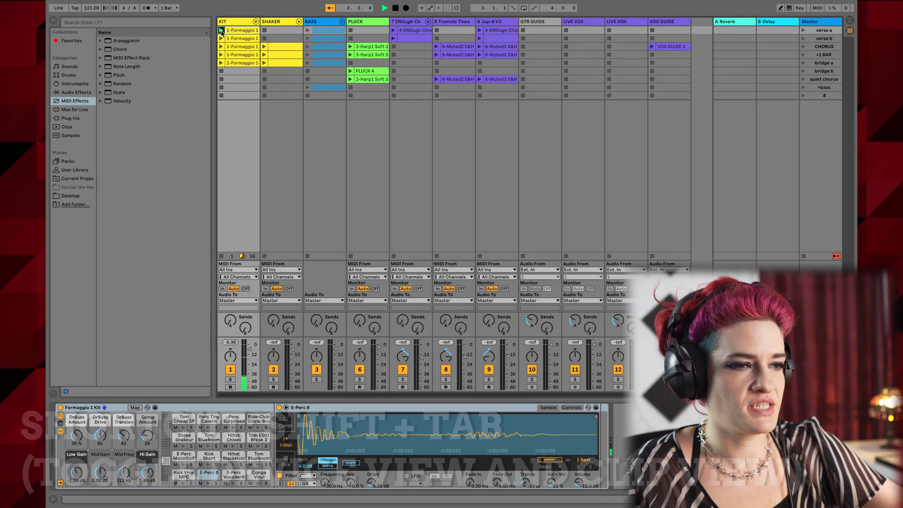
key("shift+Tab")
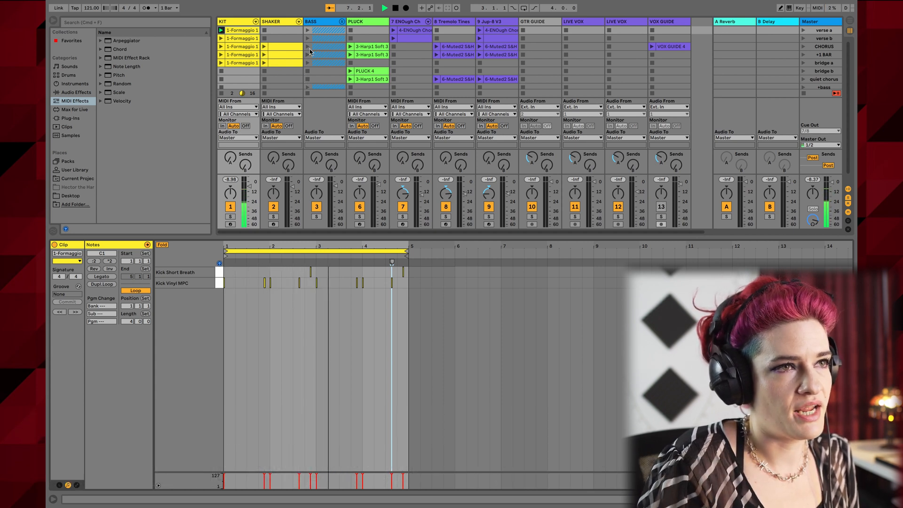
left_click(351, 55)
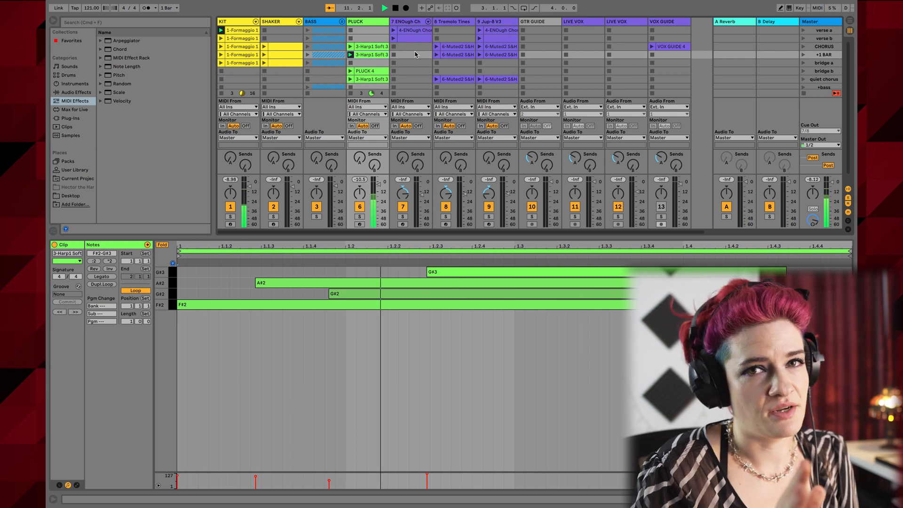
left_click(480, 47)
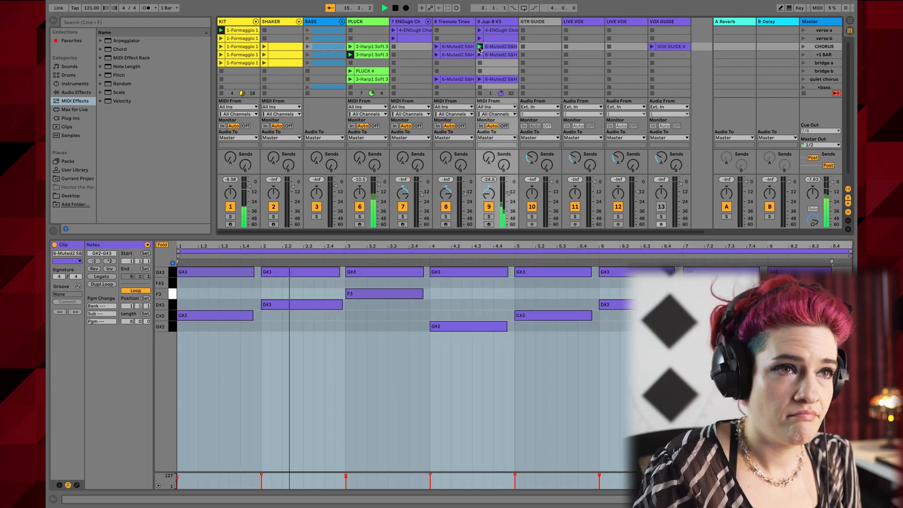
left_click(395, 9)
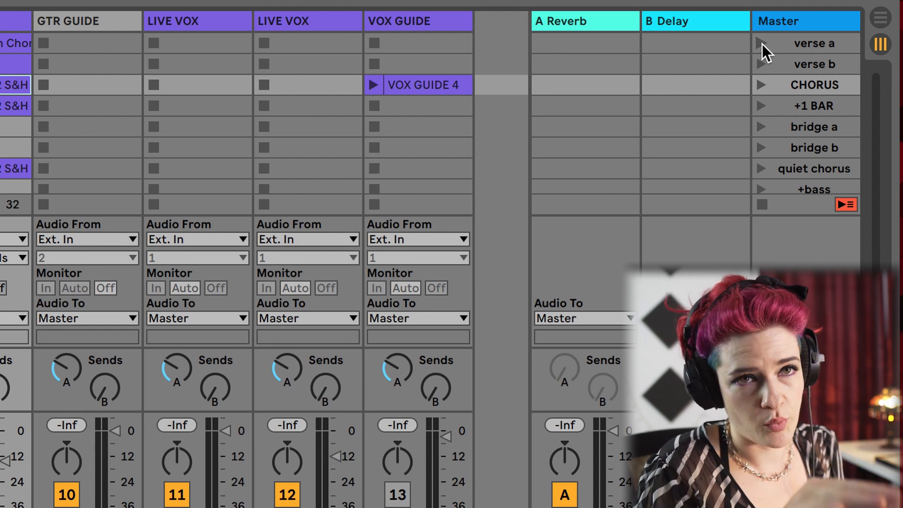
- Launch the verse a and CHORUS scenes, restart playback, and stop all clips
left_click(762, 43)
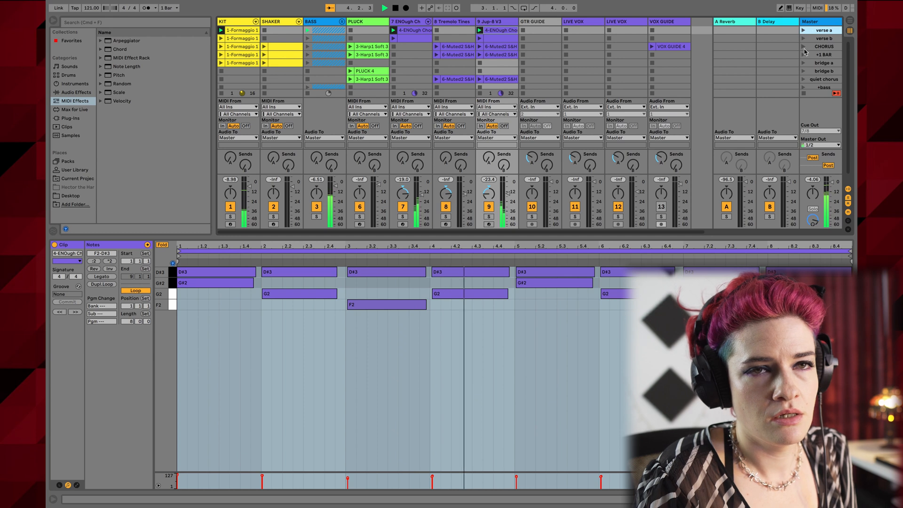
left_click(804, 47)
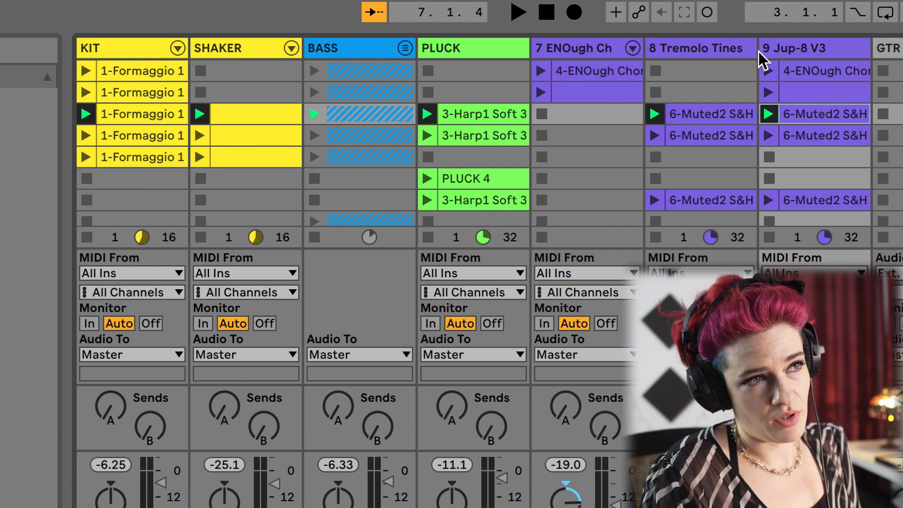
key("space")
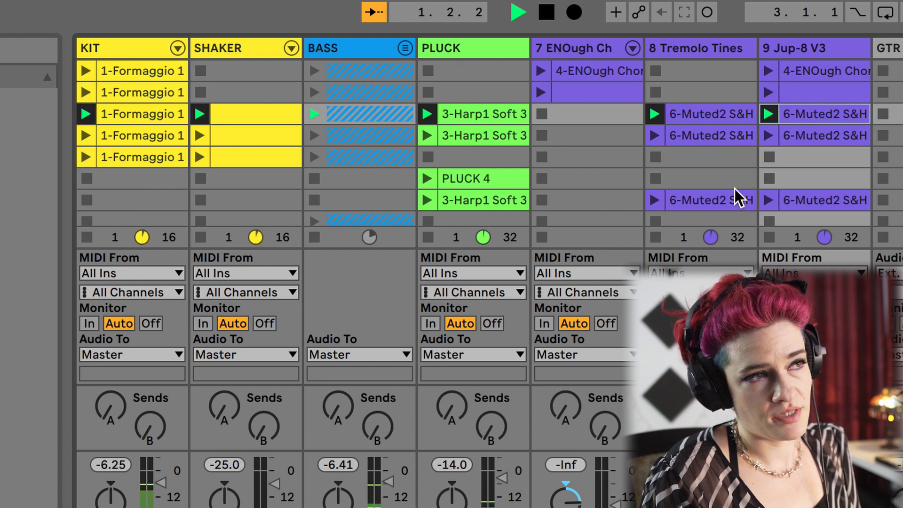
left_click(87, 179)
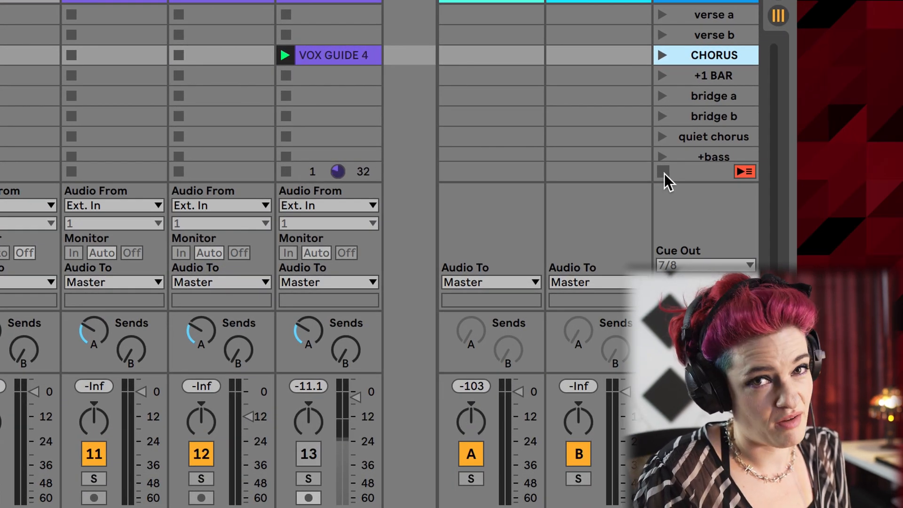
left_click(664, 171)
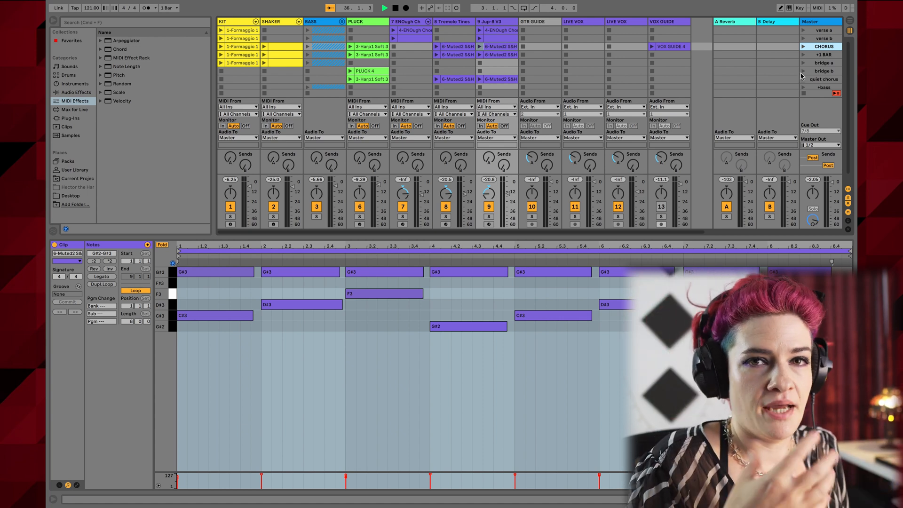
- Copy the verse a KIT clip from the Session View to bar 169 of the 7 ENOugh Ch track in the Arrangement, and delete the copy
left_click(849, 22)
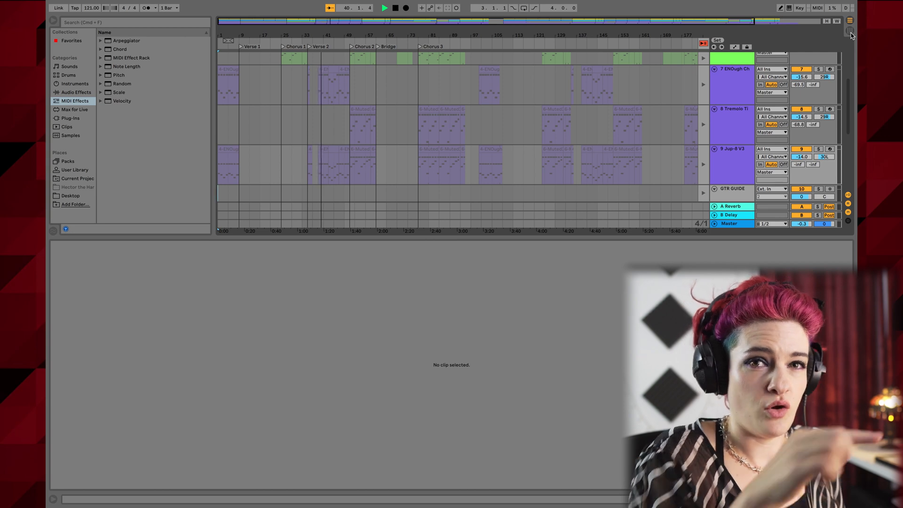
left_click(850, 32)
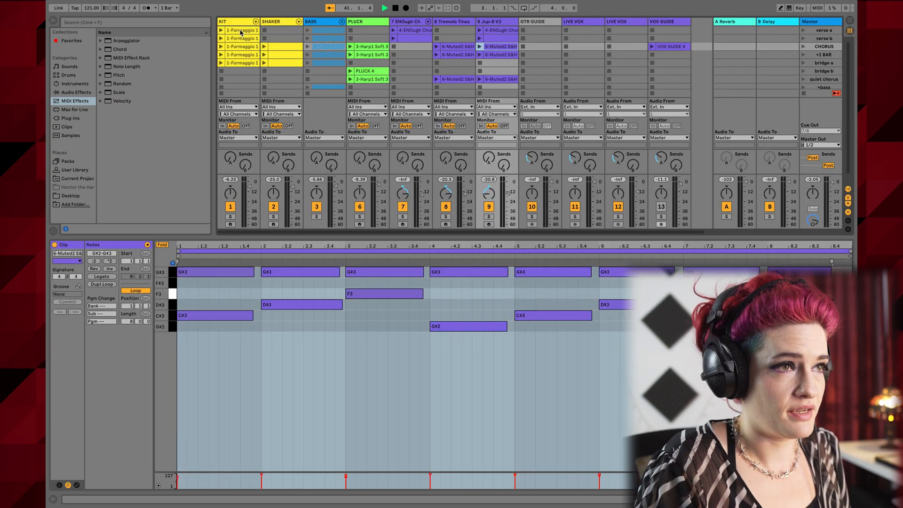
left_click_drag(247, 37, 685, 50)
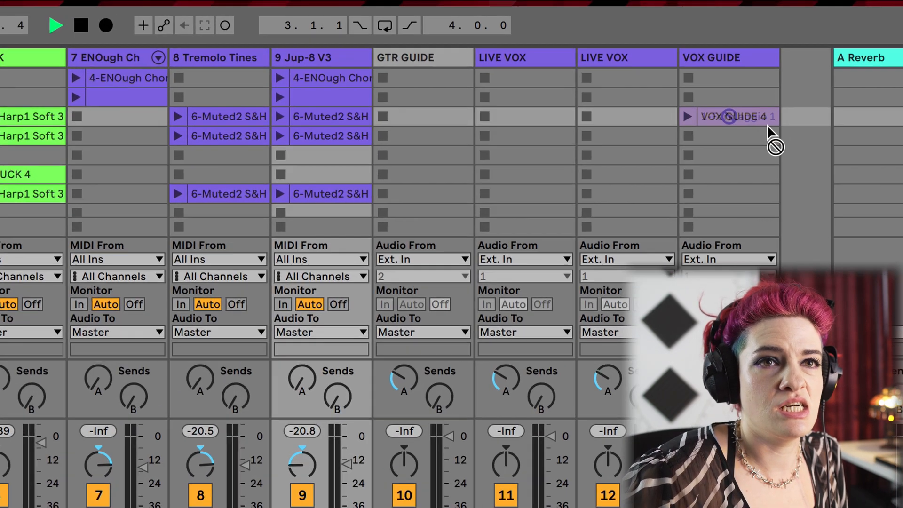
left_click_drag(767, 125, 304, 268)
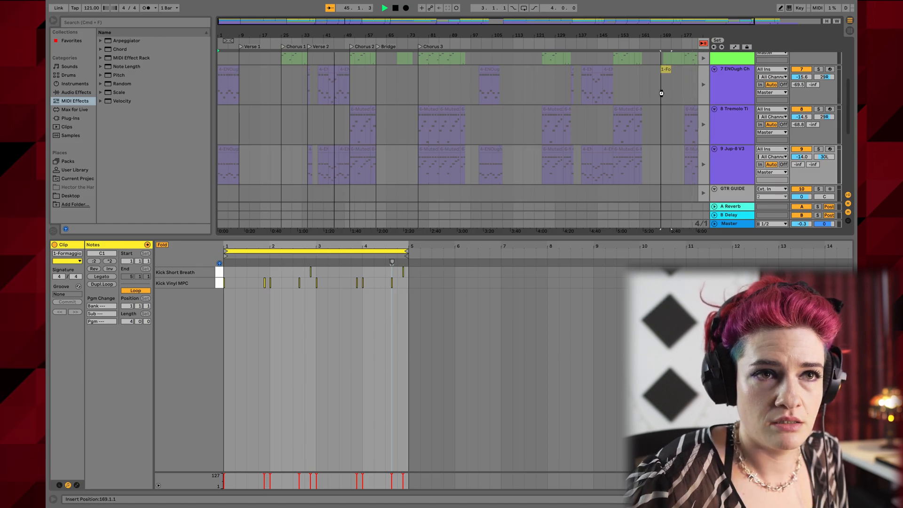
left_click_drag(662, 95, 661, 96)
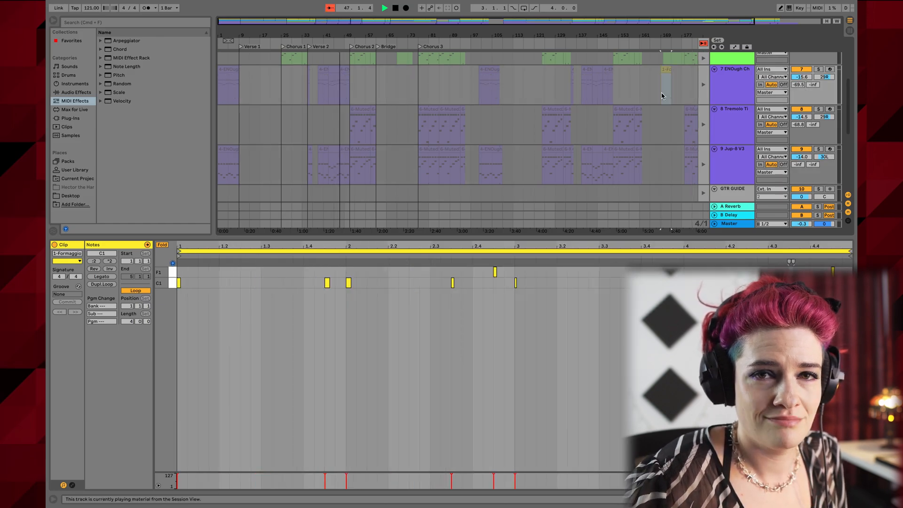
key("Delete")
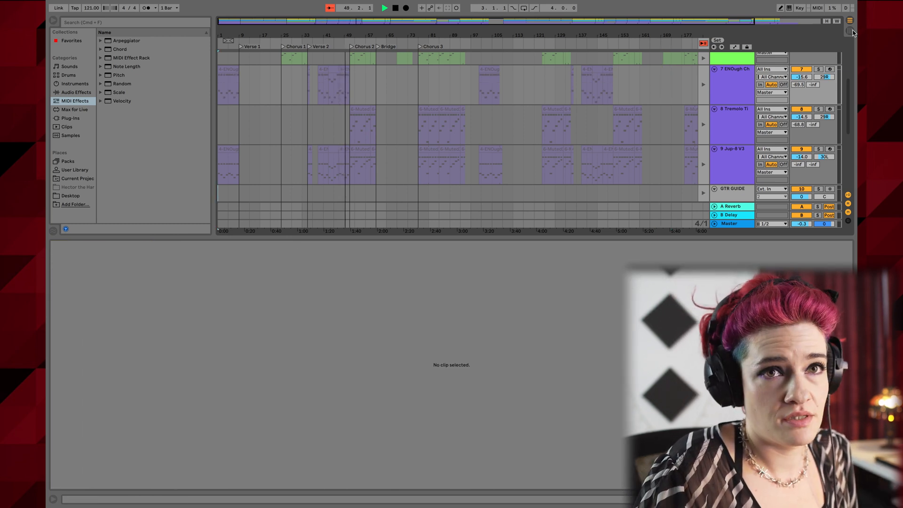
- Stop playback, reset the position to the start of the song, and return all tracks to Arrangement playback
left_click(850, 31)
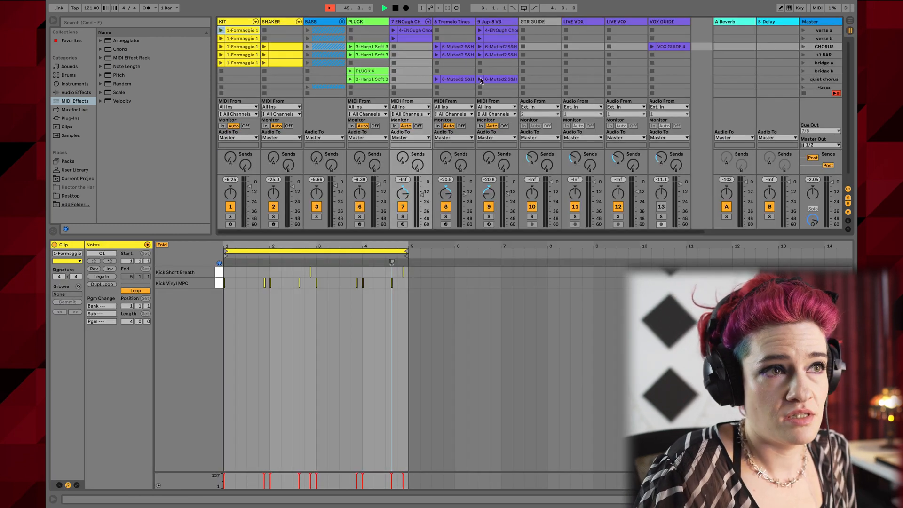
double_click(396, 8)
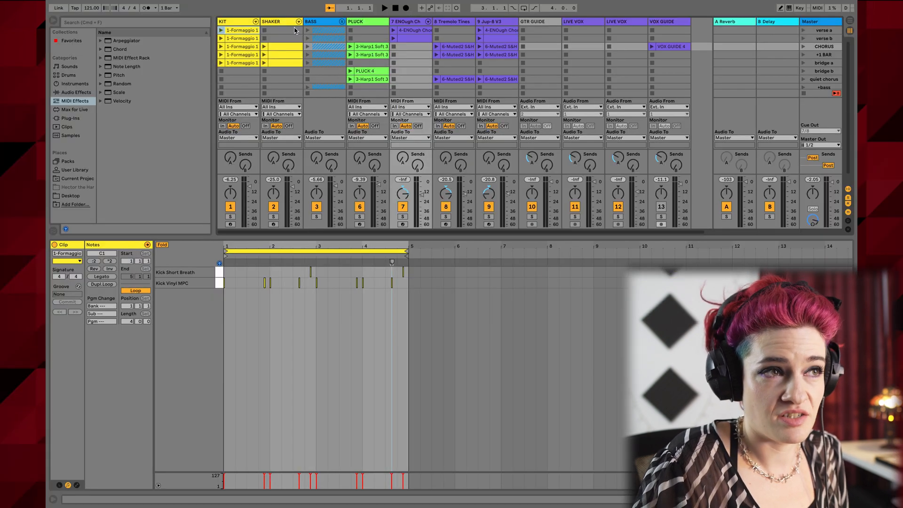
left_click(850, 21)
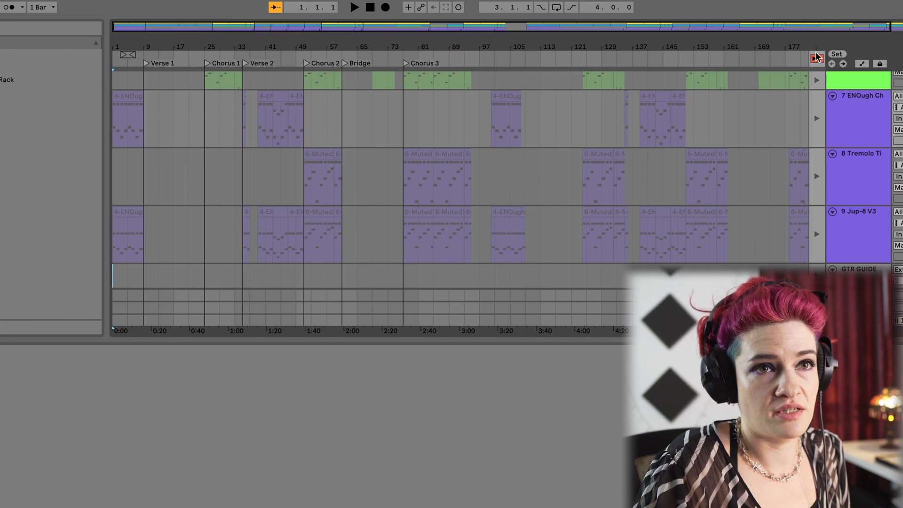
left_click(818, 57)
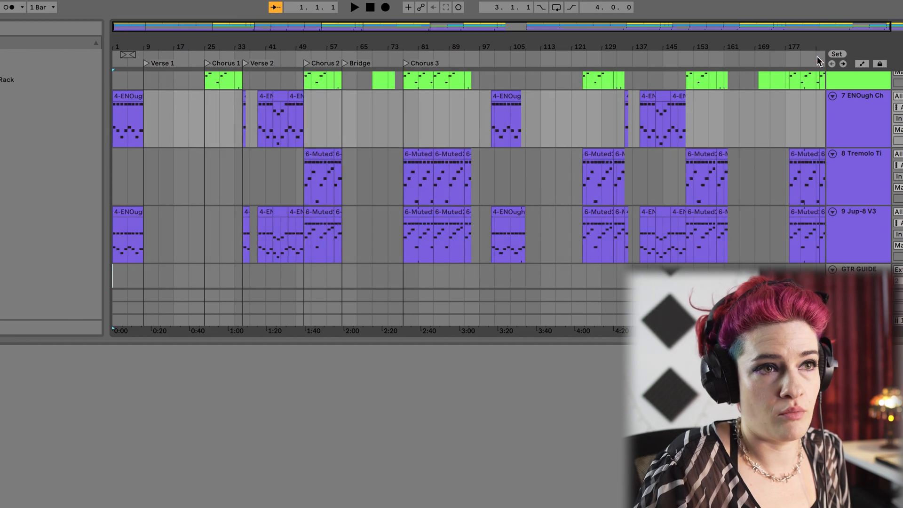
- Review the instrument and vocal clips in the Arrangement View and compare them with the Session View layout
scroll(447, 235, "down", 1)
scroll(447, 235, "up", 6)
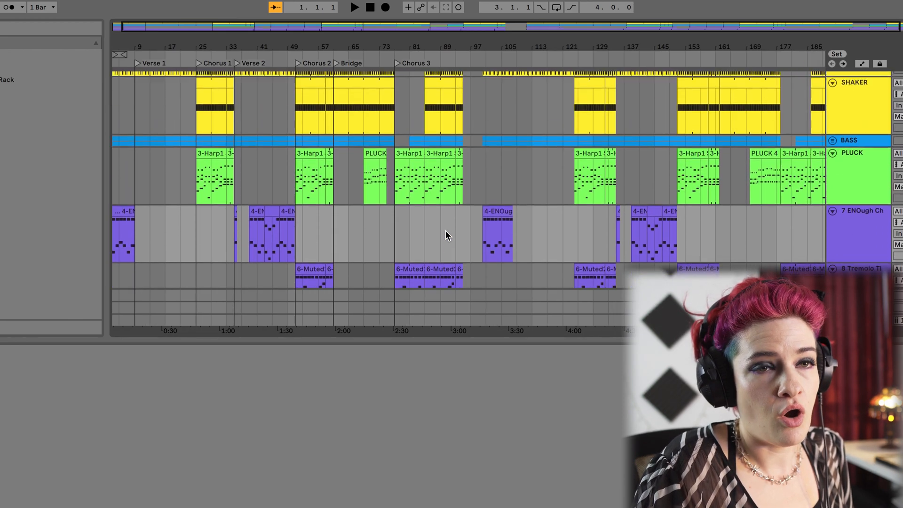
scroll(447, 235, "down", 8)
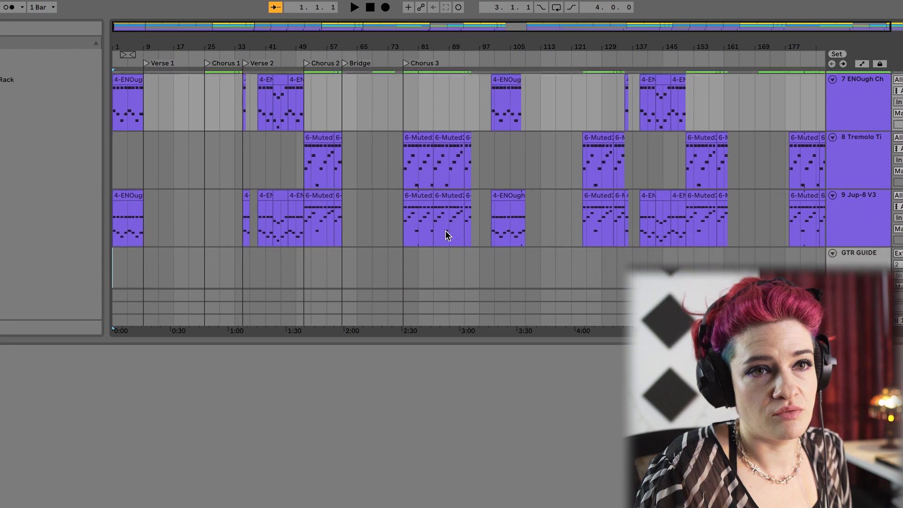
scroll(447, 236, "down", 2)
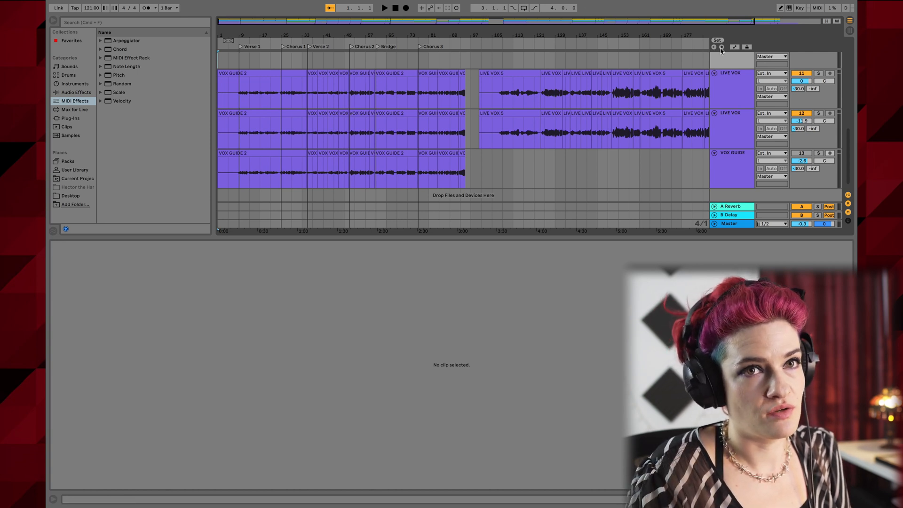
left_click(850, 31)
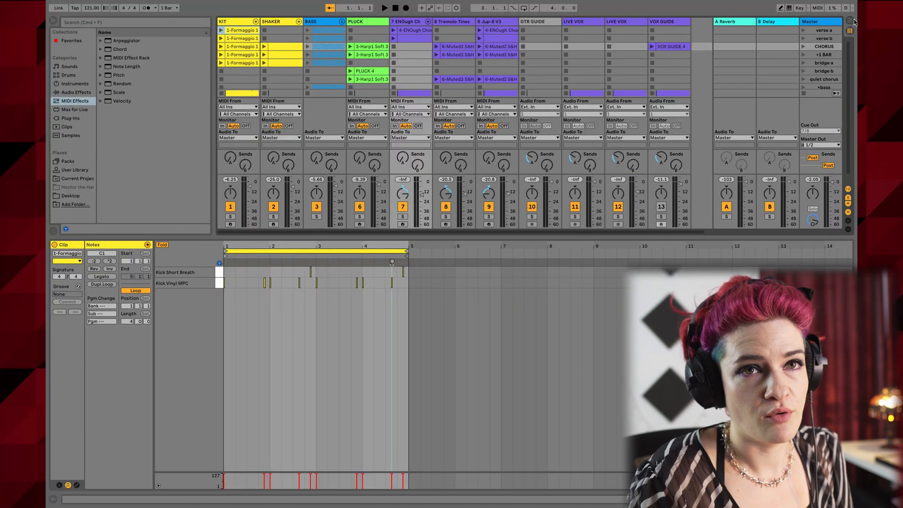
left_click(851, 21)
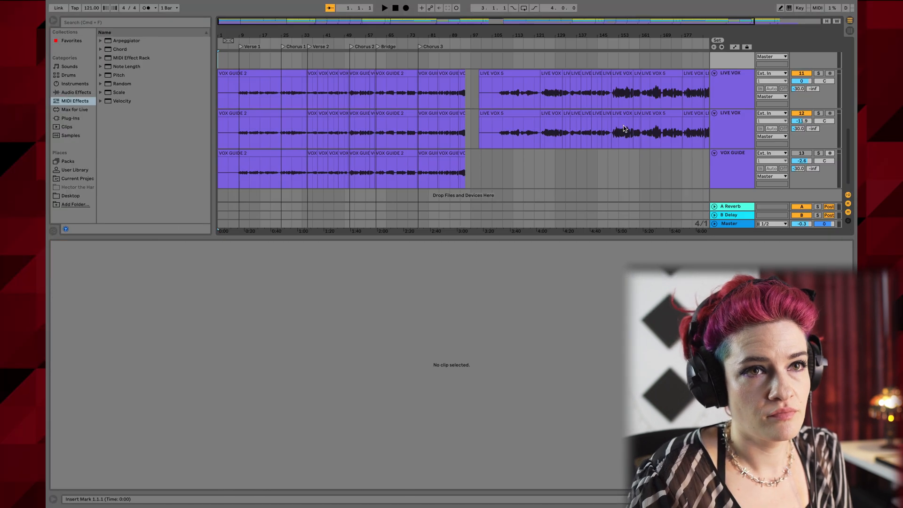
- Show the automation on the Arrangement tracks and review it from the vocals up to KIT
key("a")
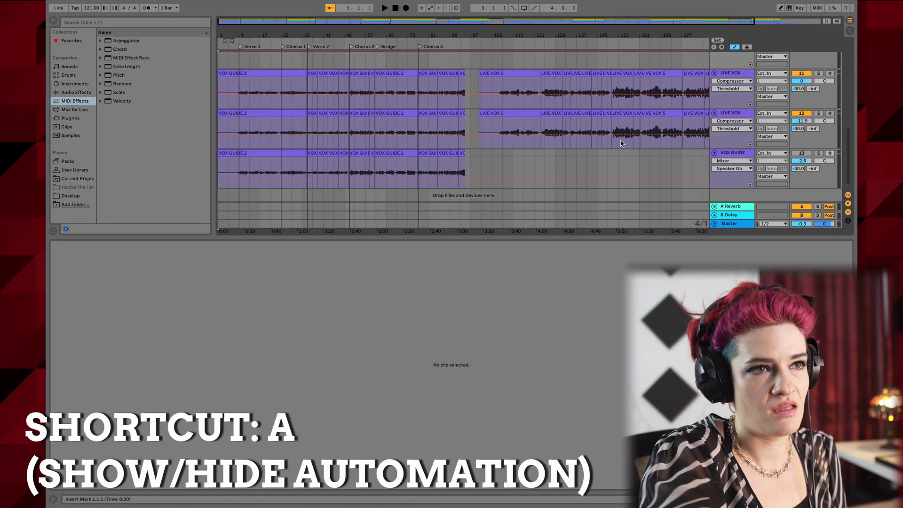
scroll(621, 144, "up", 15)
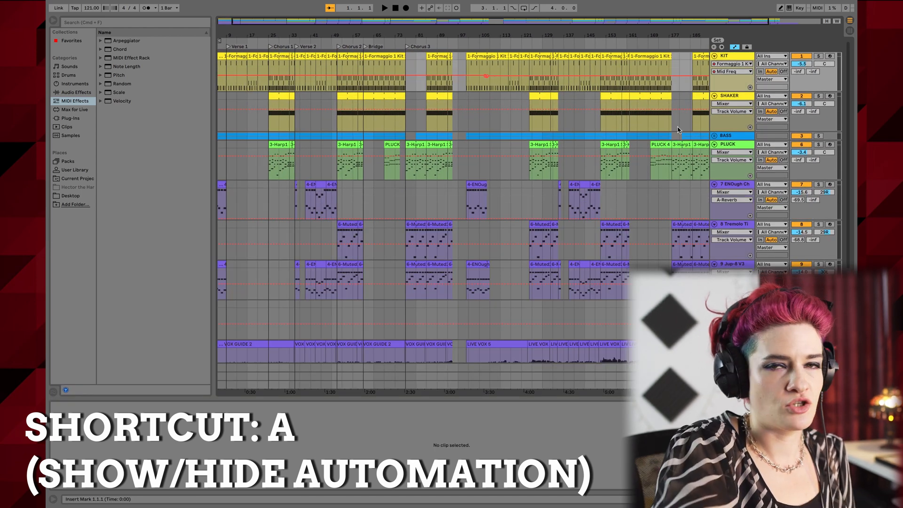
- Hide the automation on the Arrangement tracks and toggle the computer MIDI keyboard
key("a")
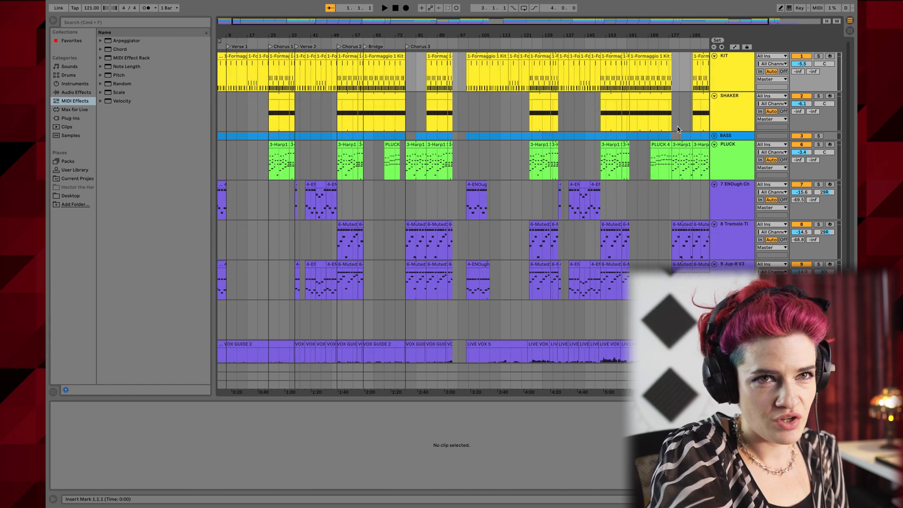
mouse_move(820, 4)
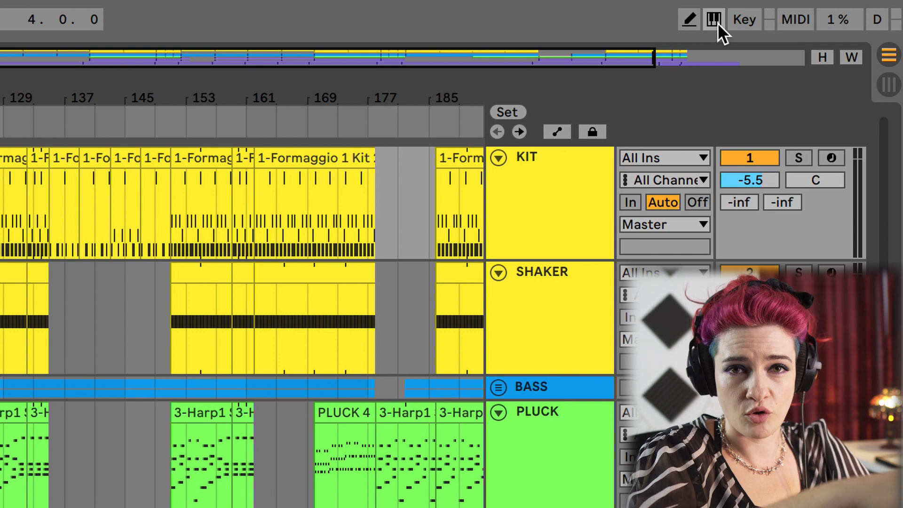
left_click(715, 22)
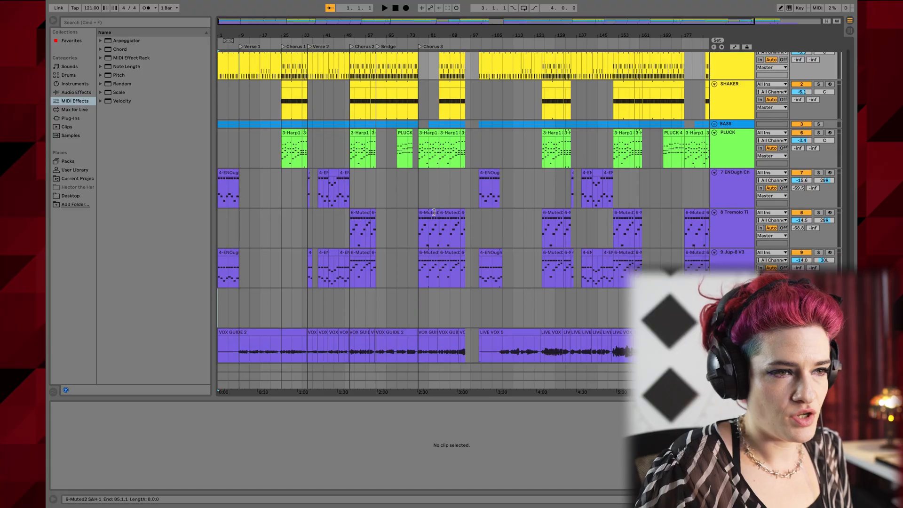
- Play the Arrangement from the Verse 2 locator and follow the playback down to the vocal tracks
scroll(435, 215, "down", 5)
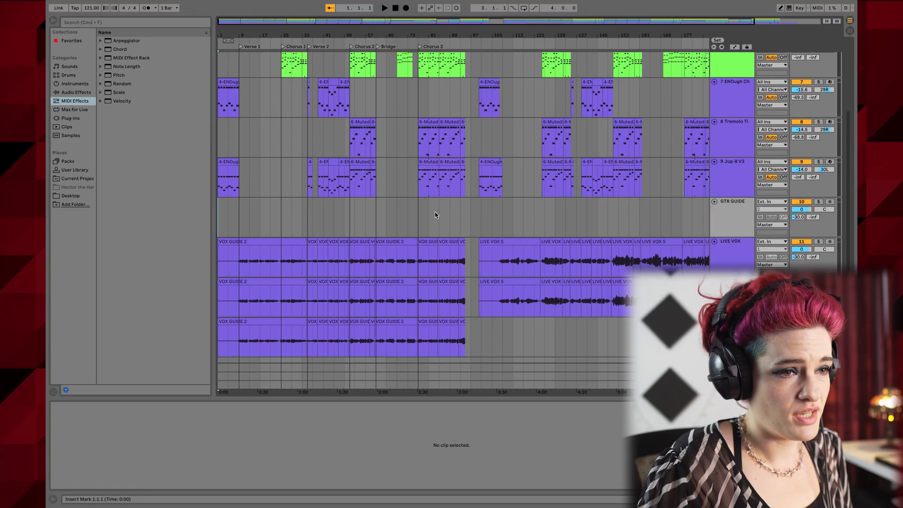
scroll(435, 215, "up", 4)
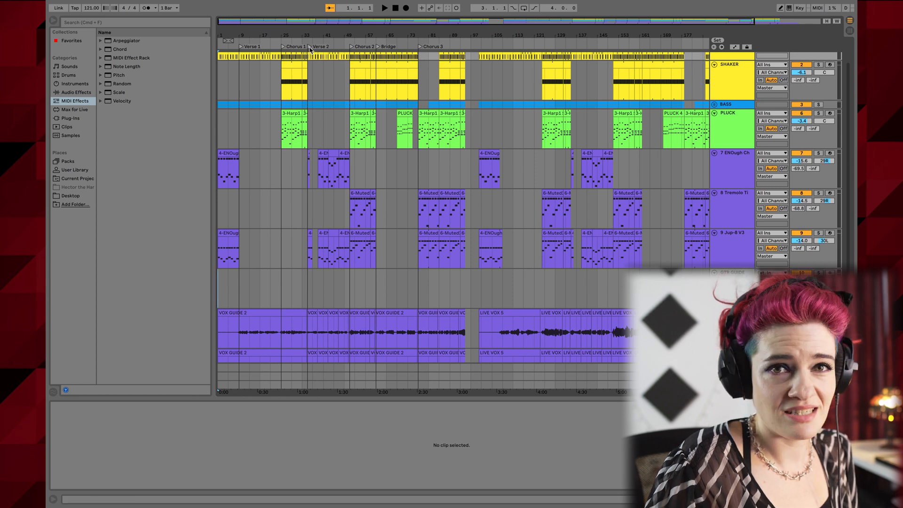
double_click(309, 48)
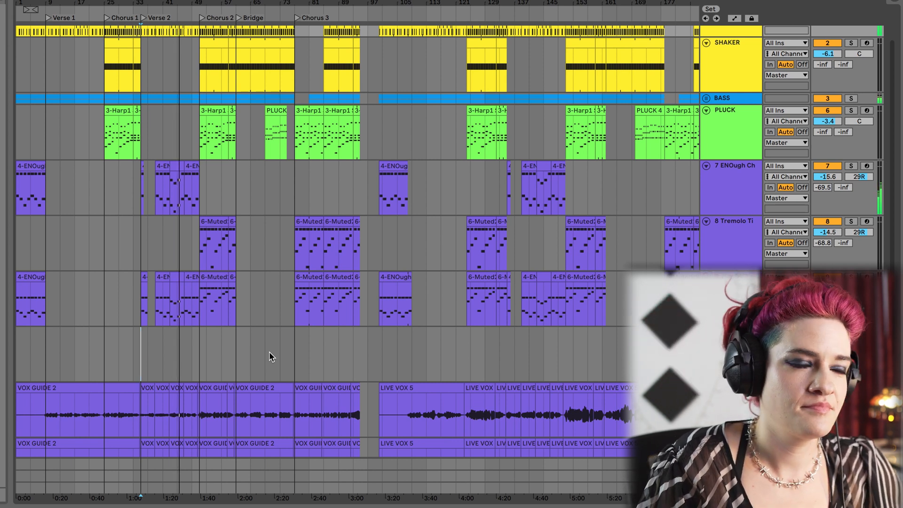
scroll(270, 353, "down", 3)
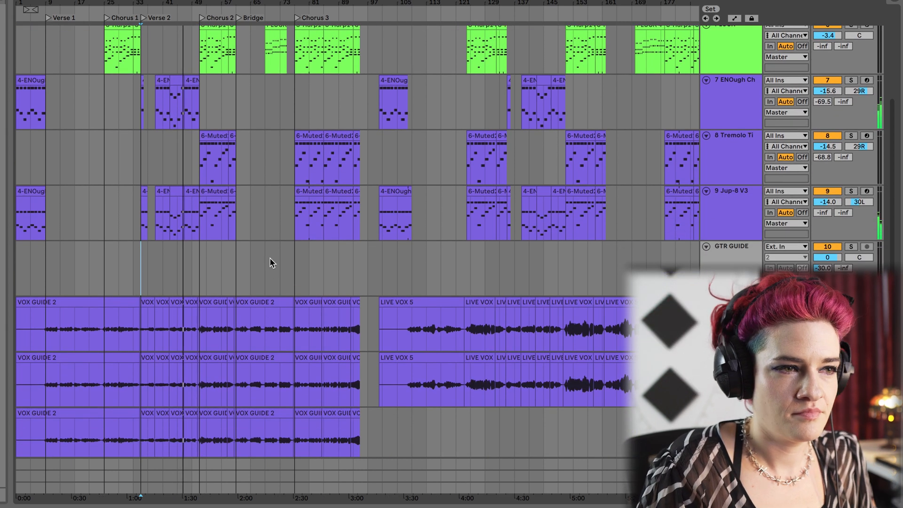